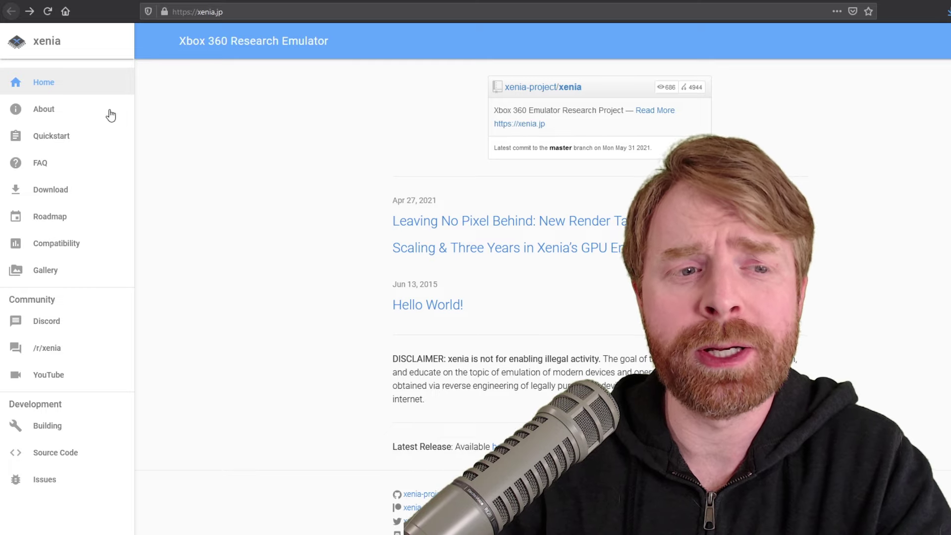
# Download the Xenia master build from the site's download page and the Canary build linked in the GitHub Quickstart wiki.
pyautogui.click(72, 190)
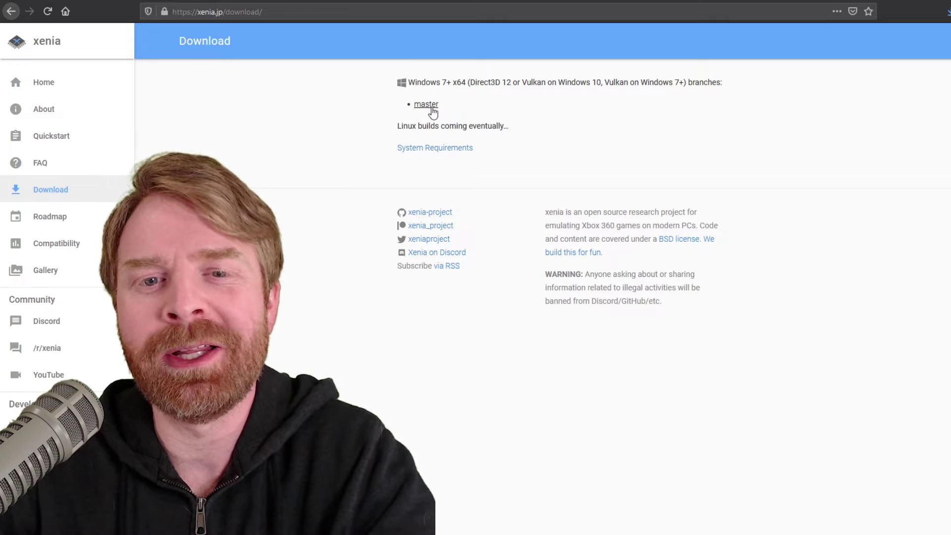
pyautogui.click(430, 109)
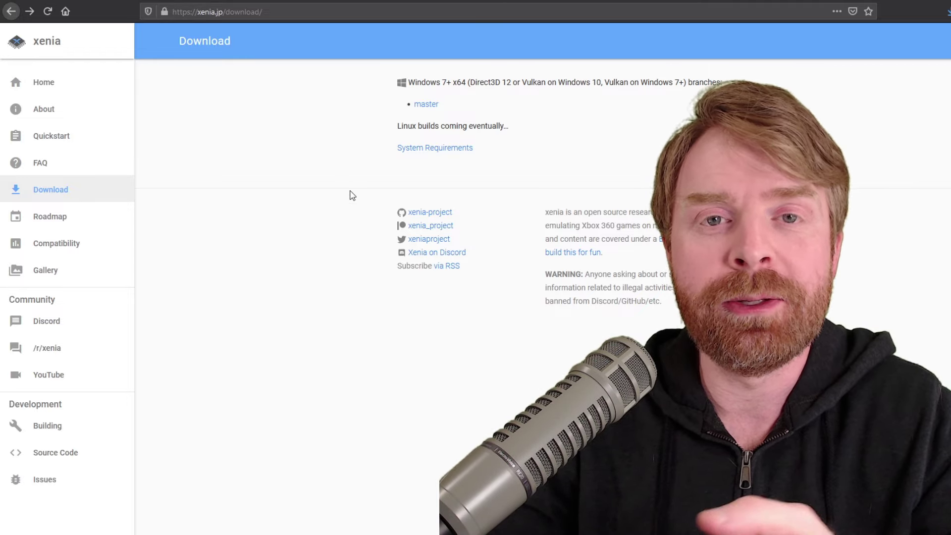
pyautogui.click(416, 148)
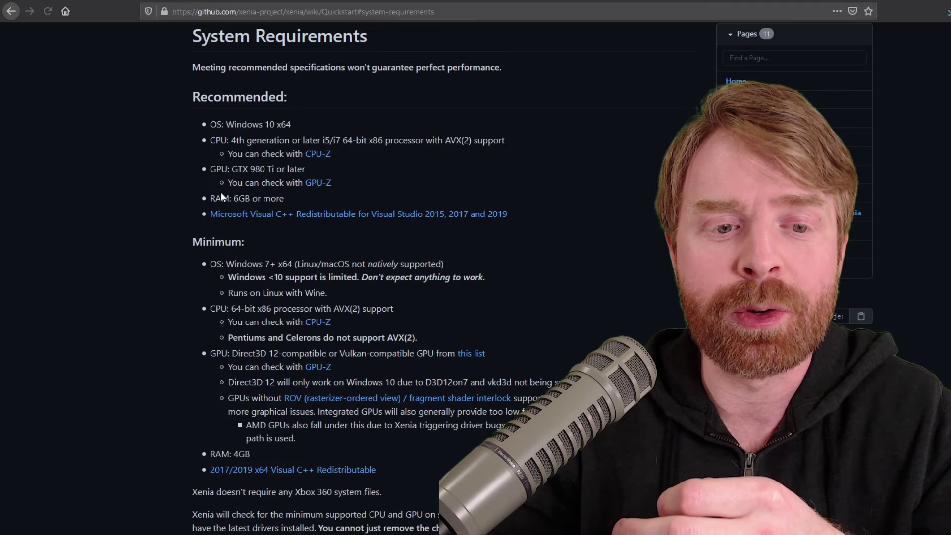
pyautogui.scroll(-4, 167, 216)
pyautogui.scroll(-5, 167, 212)
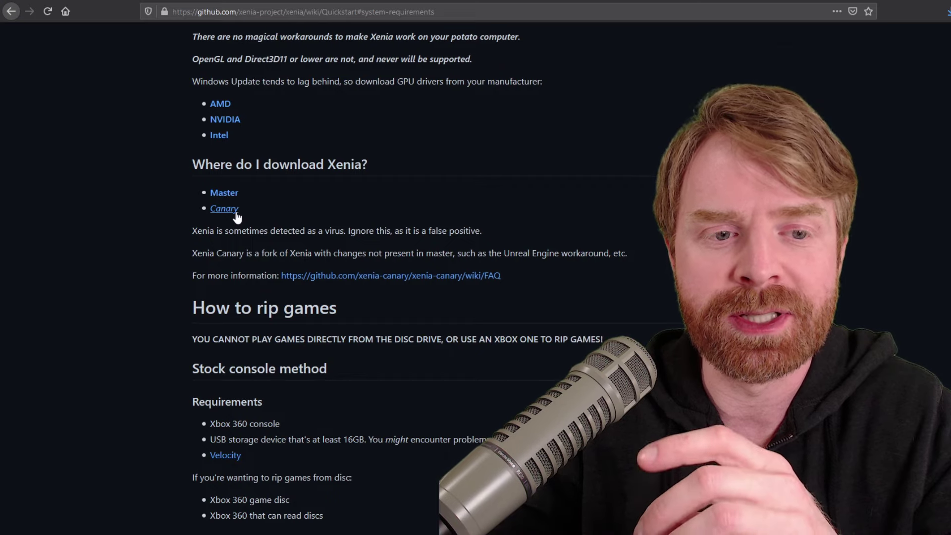
pyautogui.click(217, 209)
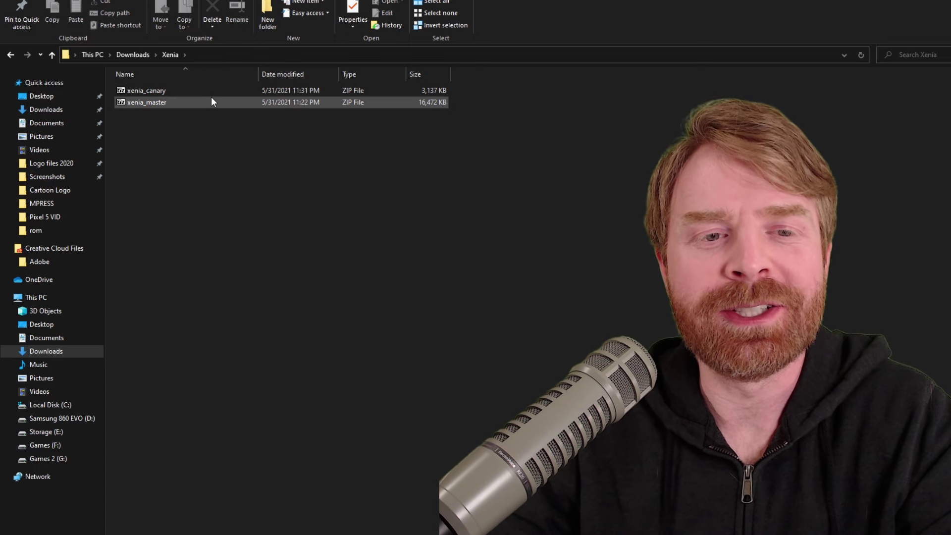
# In File Explorer, extract the xenia_master ZIP file directly into the Downloads\Xenia folder with 7-Zip.
pyautogui.click(225, 102)
pyautogui.rightClick(227, 103)
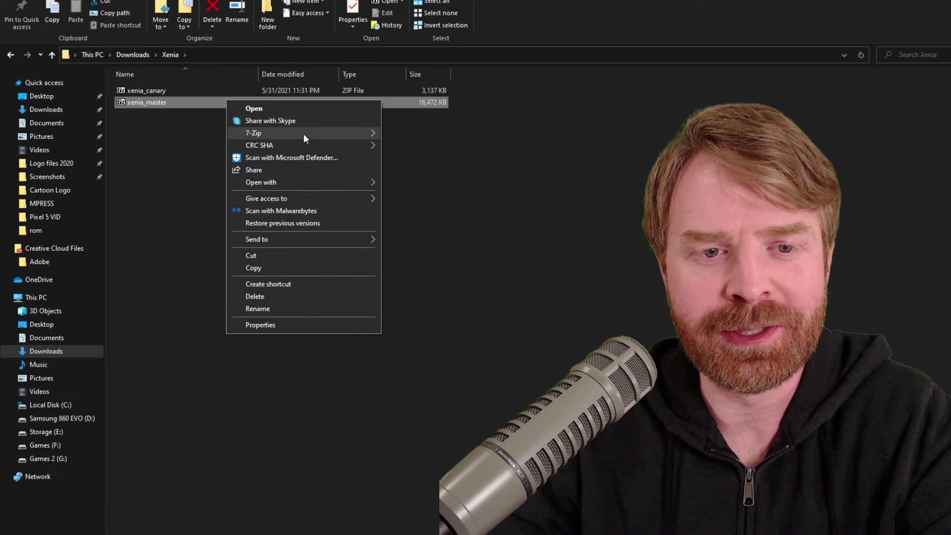
pyautogui.moveTo(313, 134)
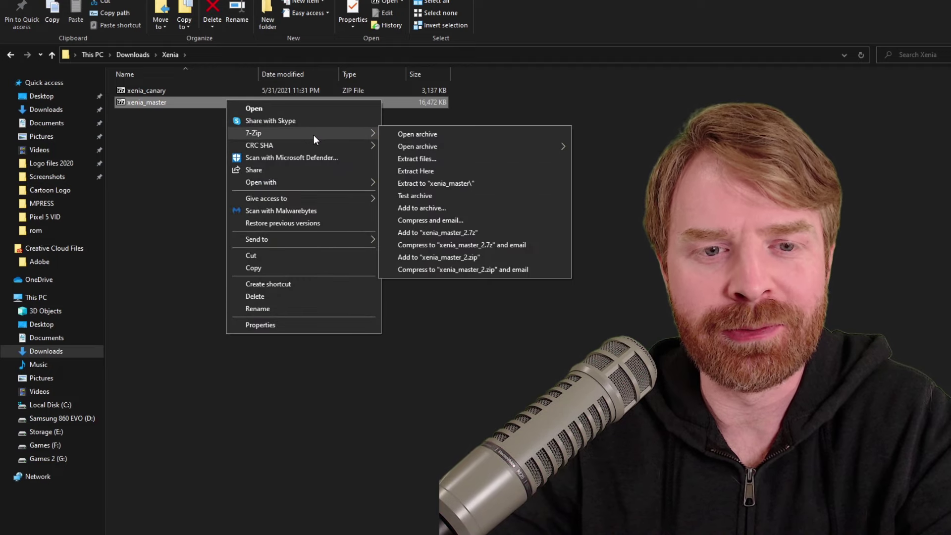
pyautogui.click(441, 171)
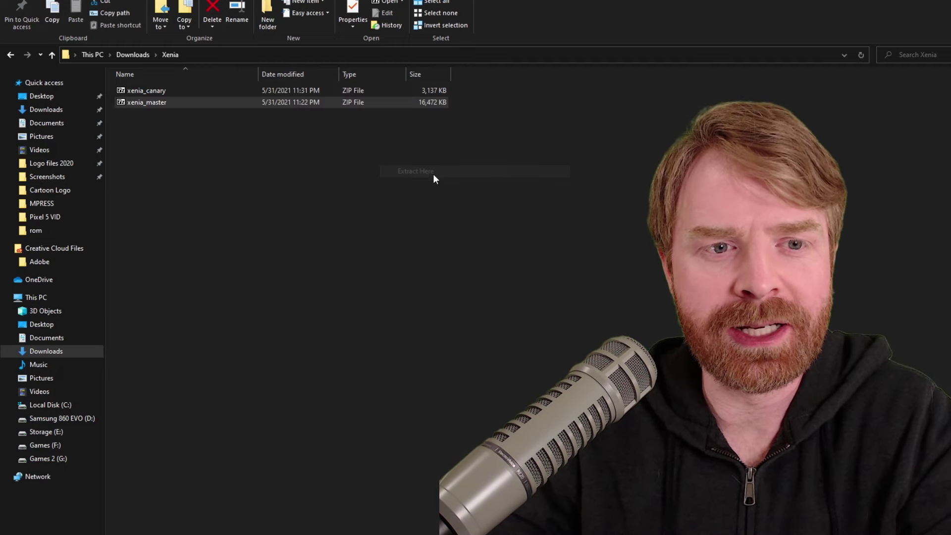
pyautogui.click(325, 197)
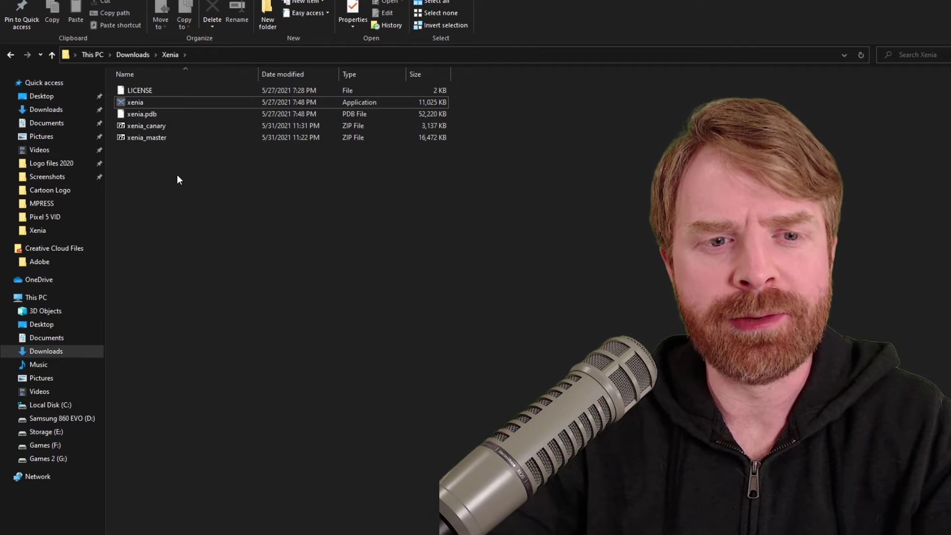
# Create a new text document named "portable" in the Xenia folder.
pyautogui.rightClick(142, 169)
pyautogui.moveTo(224, 302)
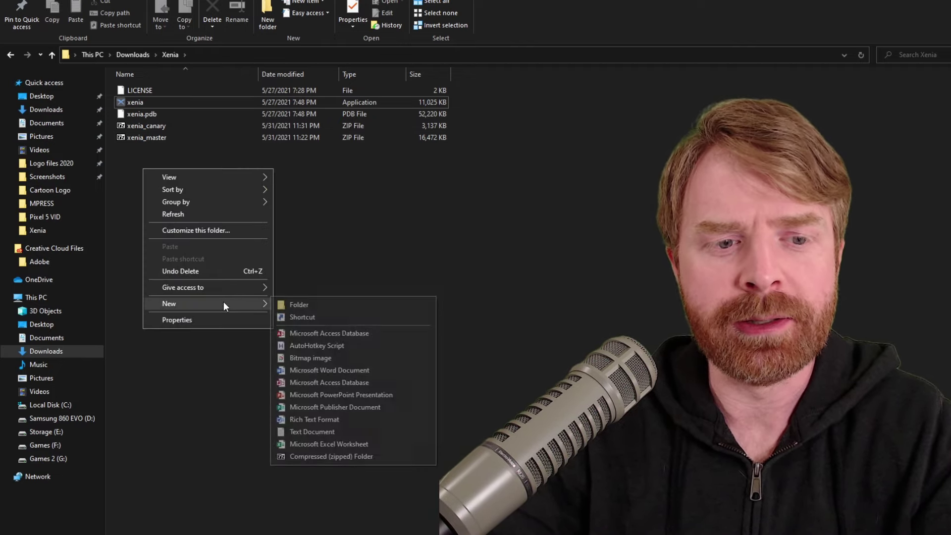
pyautogui.click(312, 431)
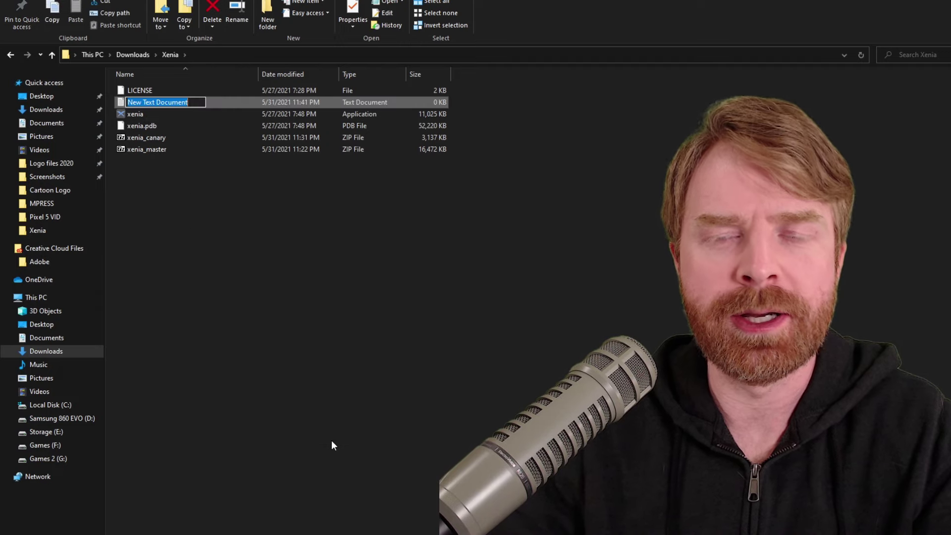
pyautogui.write('portable')
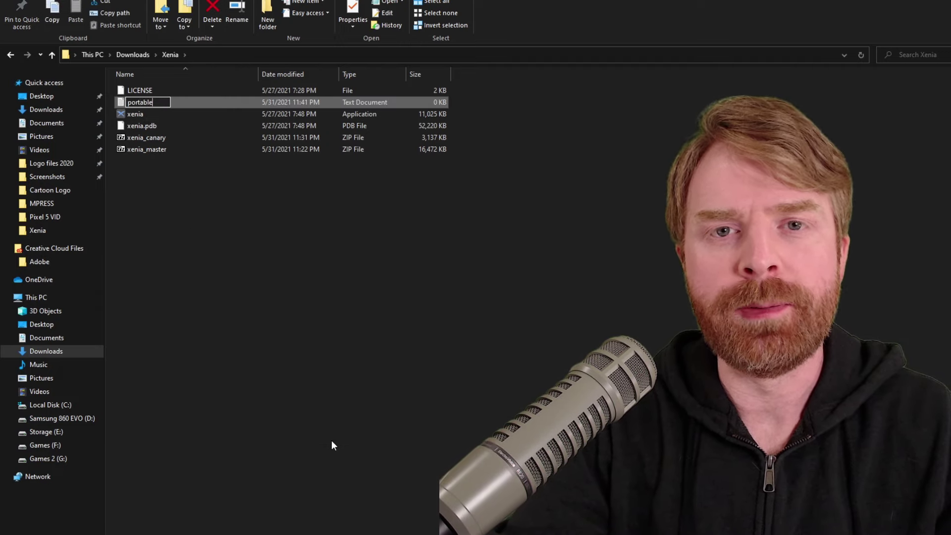
pyautogui.press('Return')
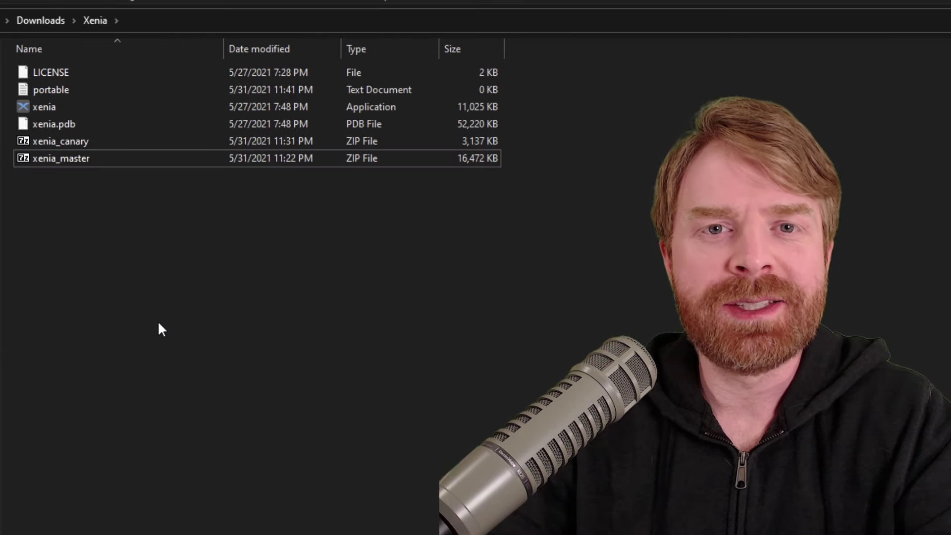
# Run the extracted xenia application once to generate its configuration file, and close it.
pyautogui.doubleClick(163, 104)
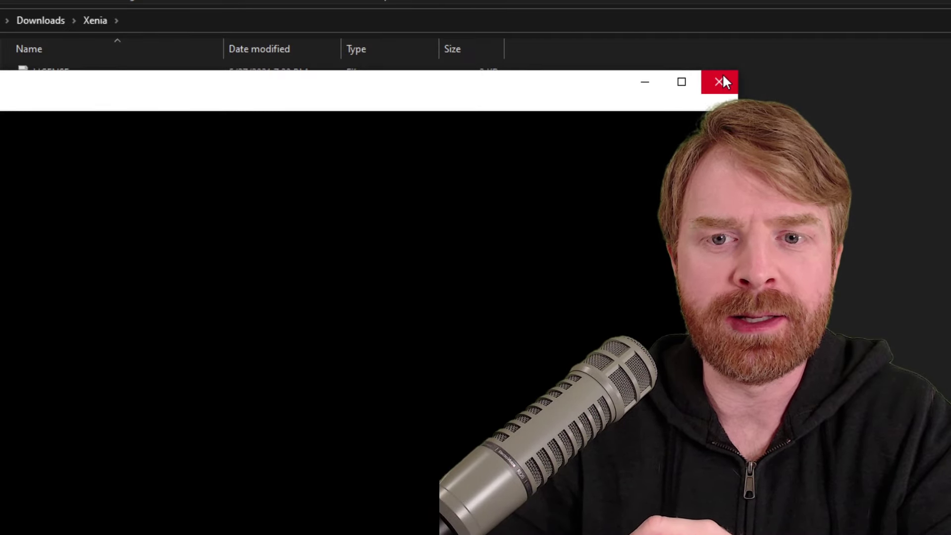
pyautogui.click(723, 81)
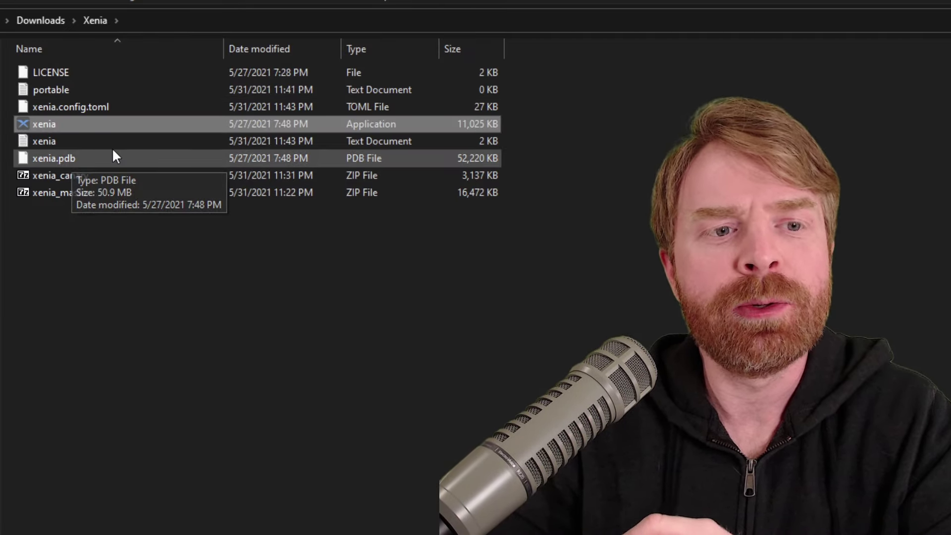
pyautogui.click(368, 292)
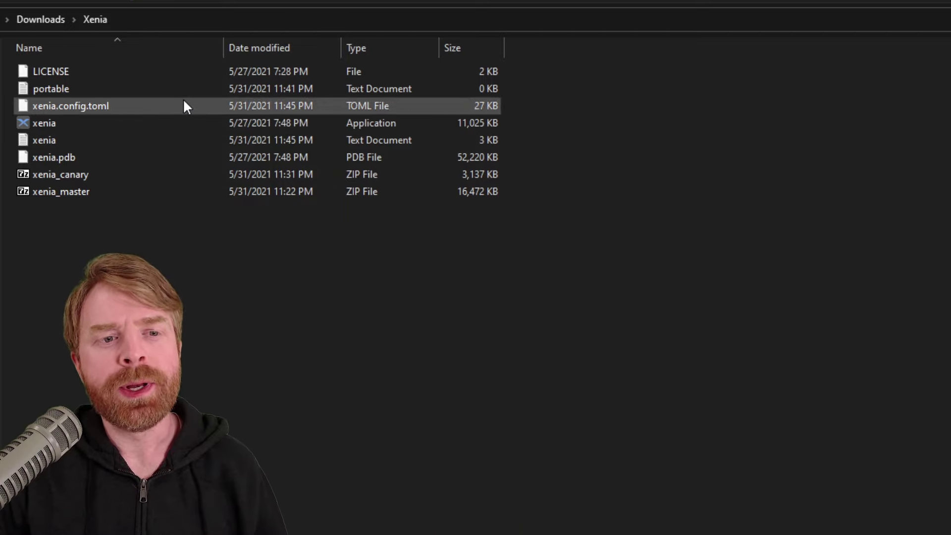
# Open xenia.config.toml with Notepad, keeping Notepad as the app always used for .toml files.
pyautogui.click(184, 101)
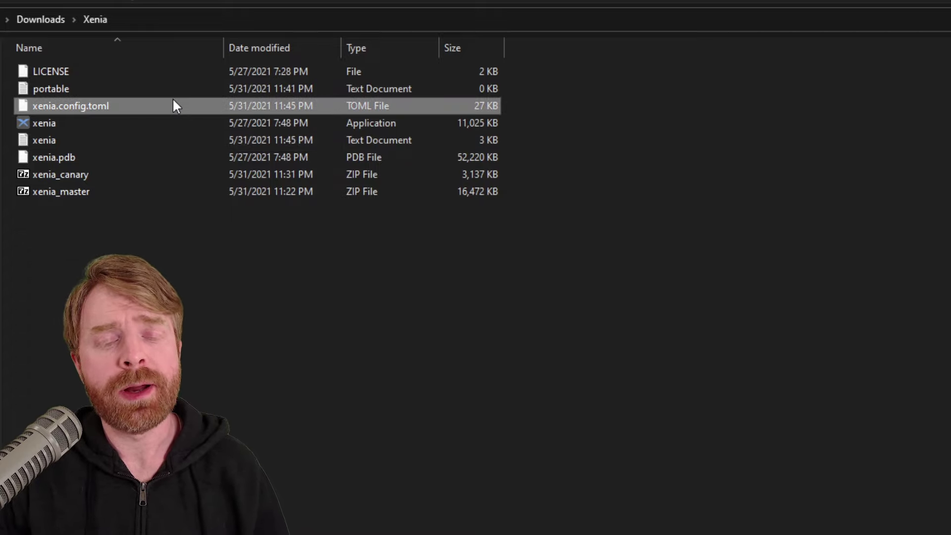
pyautogui.rightClick(170, 104)
pyautogui.click(255, 111)
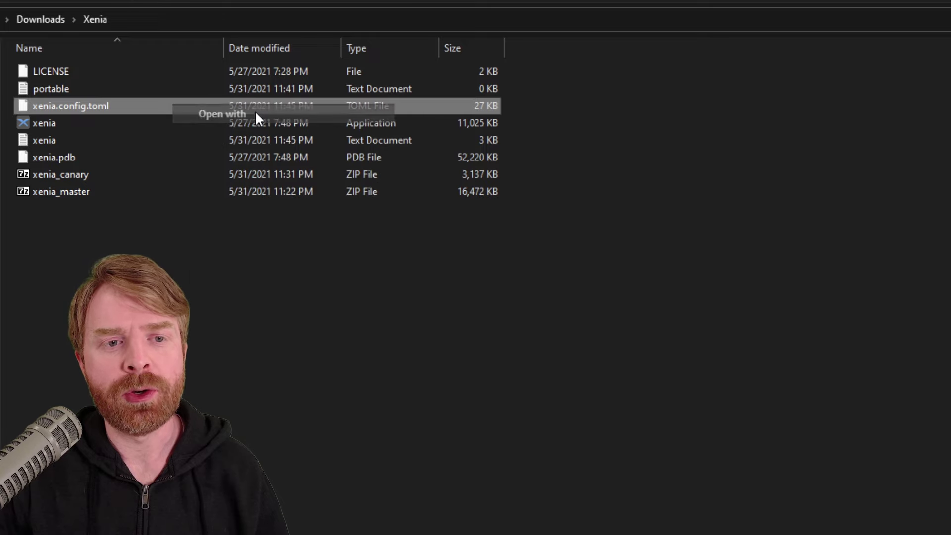
pyautogui.click(521, 213)
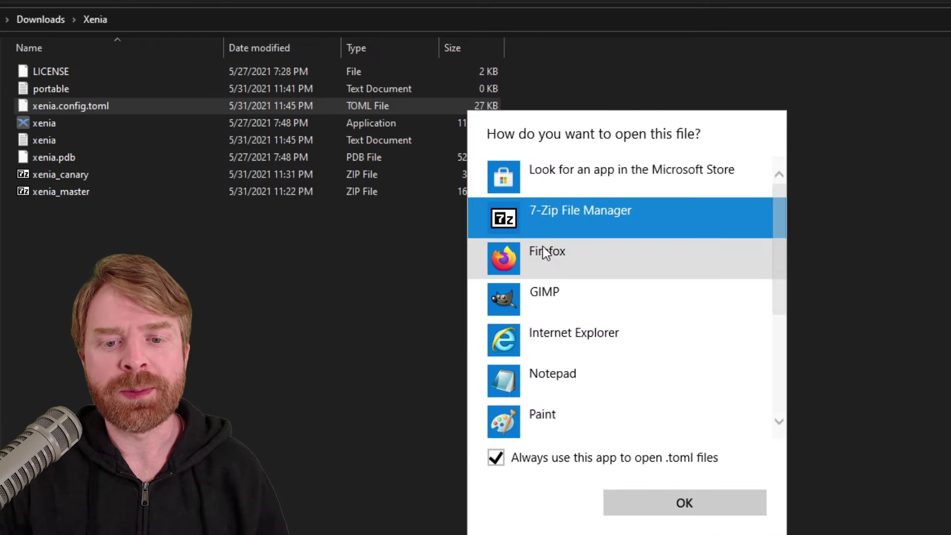
pyautogui.click(555, 379)
pyautogui.click(673, 495)
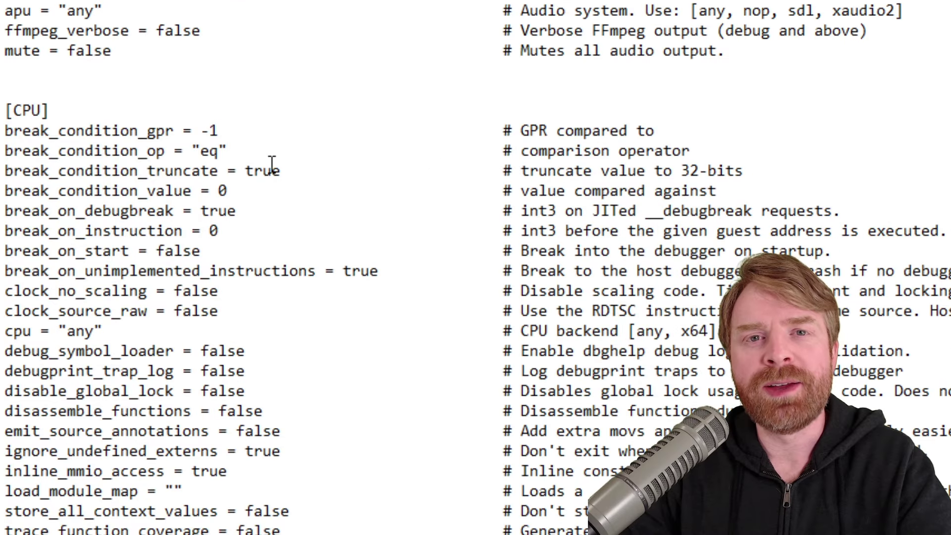
# Examine the CPU, Content and D3D12 settings in the configuration file, including break_on_debugbreak and license_mask.
pyautogui.click(385, 137)
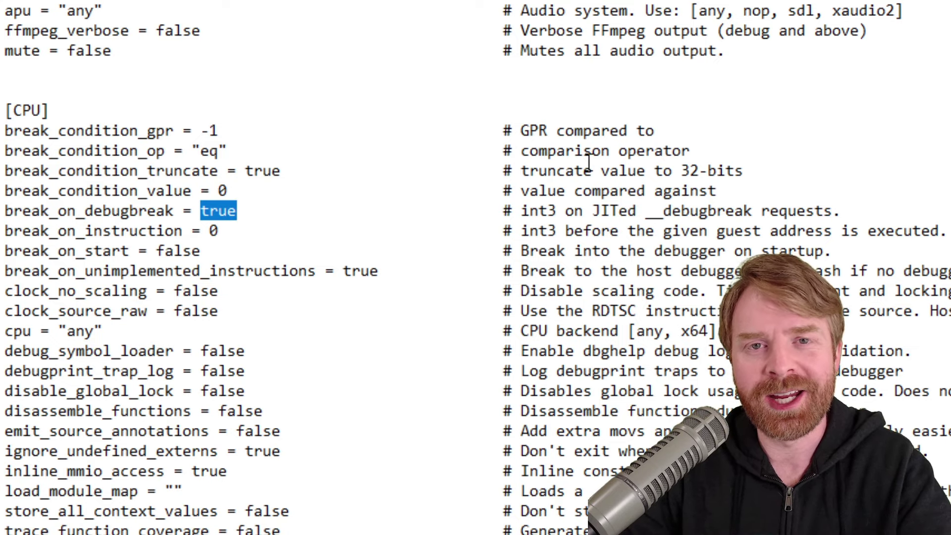
pyautogui.click(578, 149)
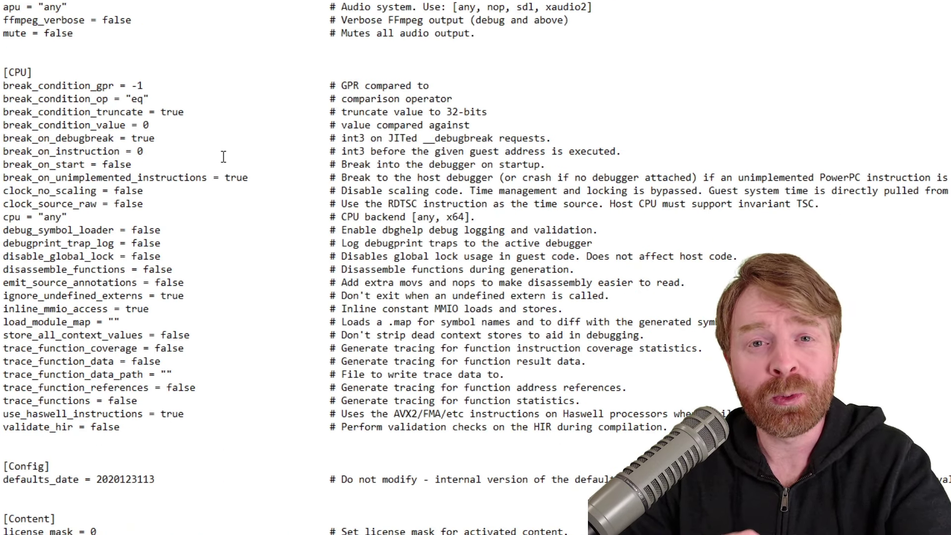
pyautogui.scroll(-7, 223, 157)
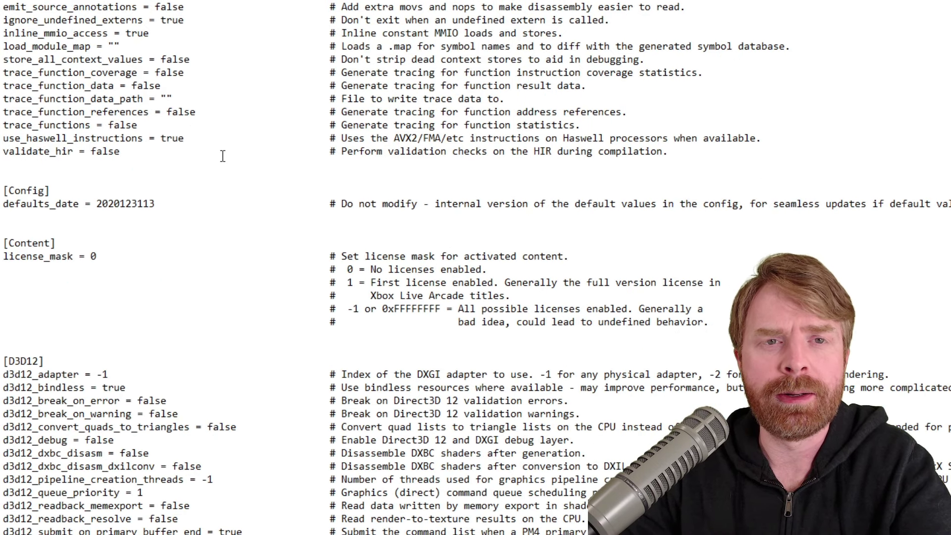
pyautogui.scroll(-3, 223, 157)
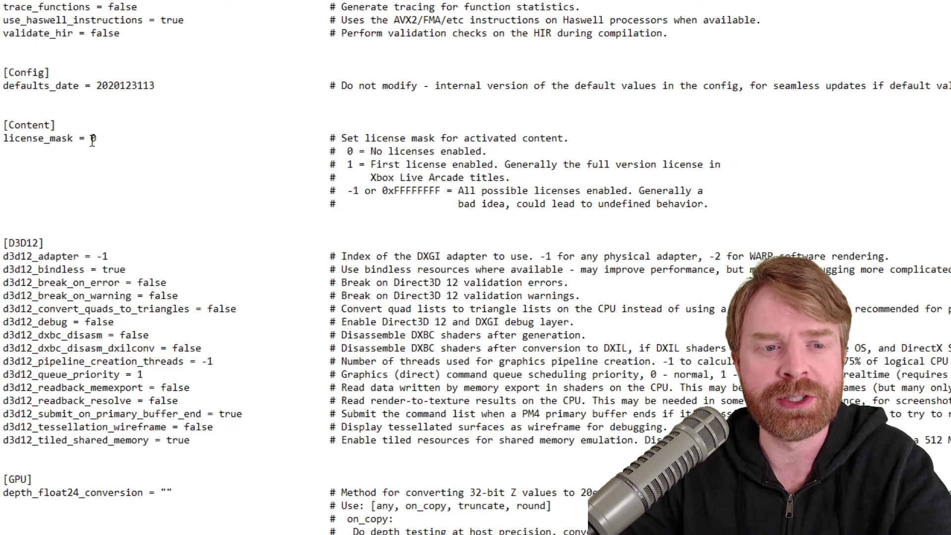
pyautogui.scroll(2, 219, 296)
pyautogui.scroll(-2, 220, 296)
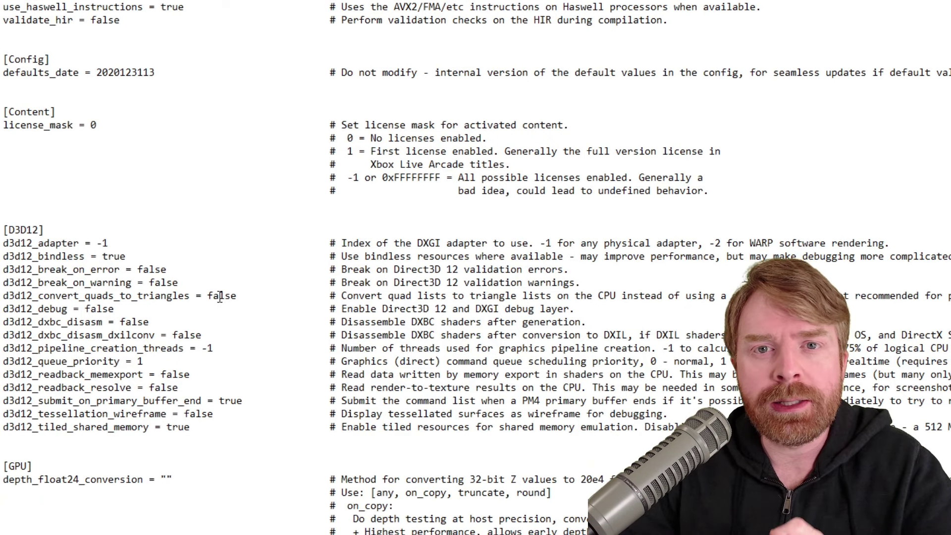
pyautogui.scroll(-1, 220, 298)
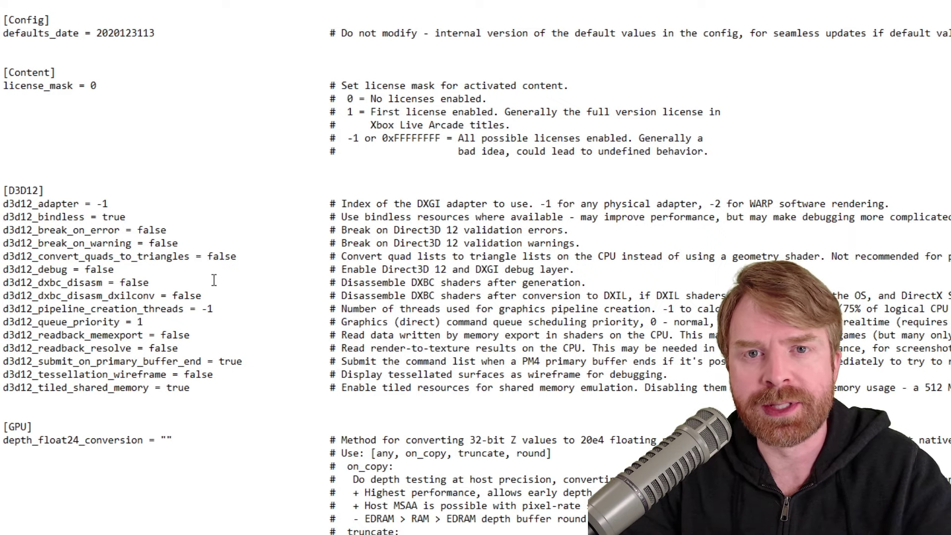
pyautogui.scroll(-7, 211, 282)
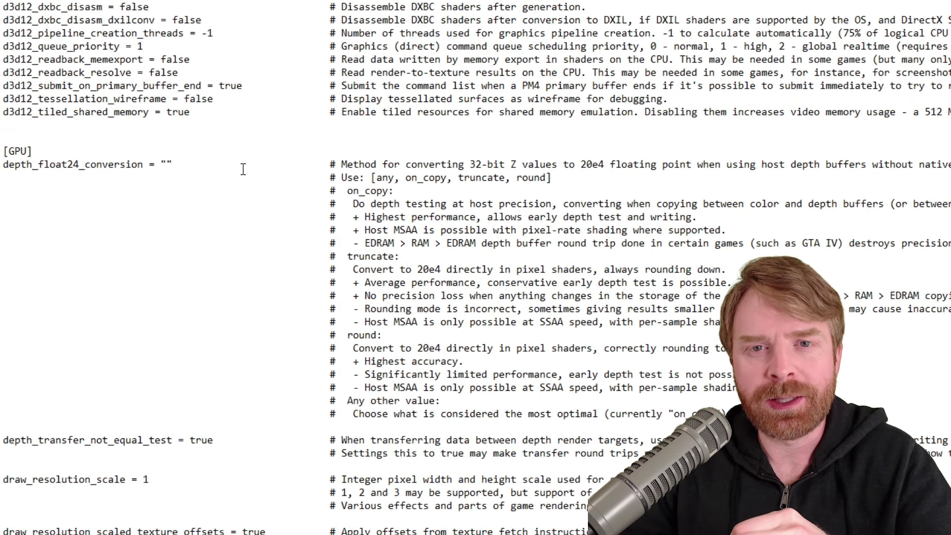
pyautogui.scroll(-1, 243, 169)
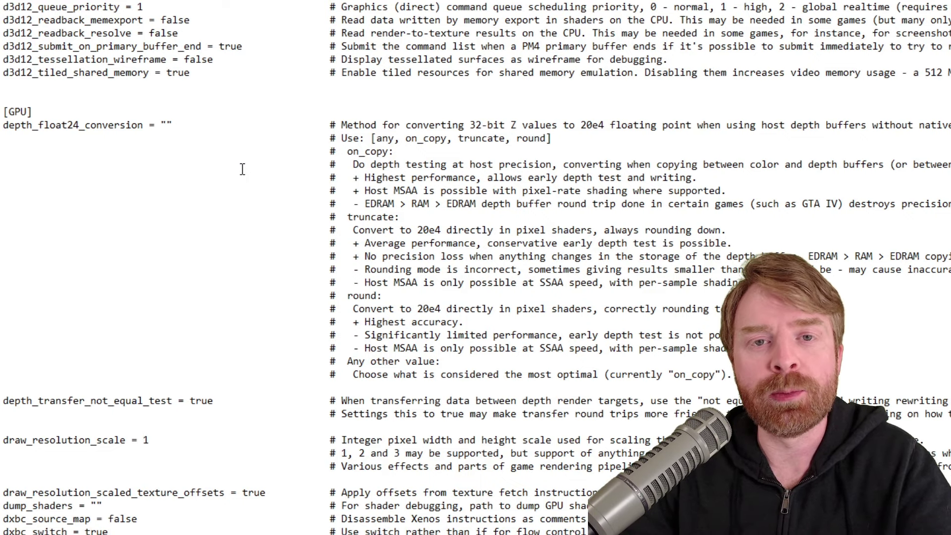
pyautogui.scroll(2, 243, 169)
pyautogui.scroll(1, 242, 169)
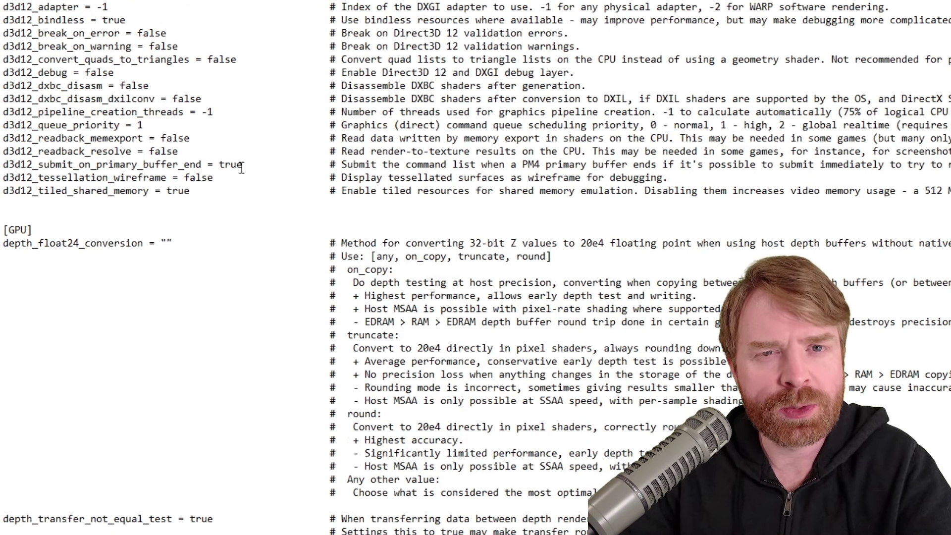
# Examine the GPU settings draw_resolution_scale and gpu, and review the remaining sections through Storage, UI, Vulkan and XConfig.
pyautogui.scroll(-7, 241, 169)
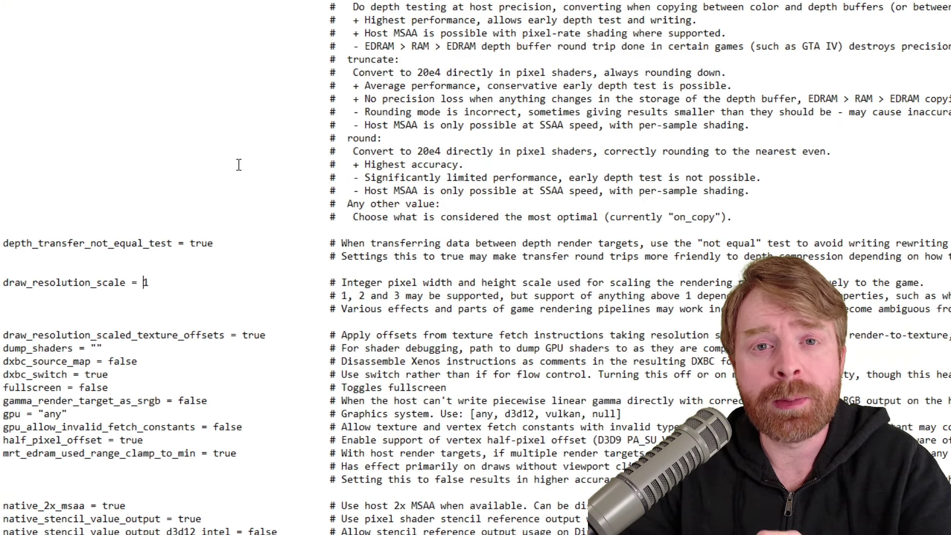
pyautogui.scroll(-1, 239, 165)
pyautogui.tripleClick(173, 246)
pyautogui.click(174, 246)
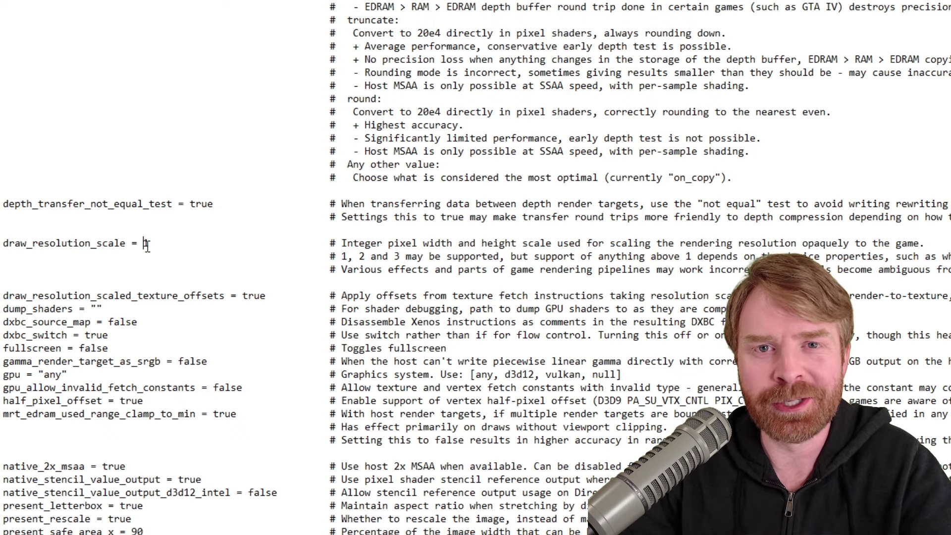
pyautogui.scroll(-4, 147, 246)
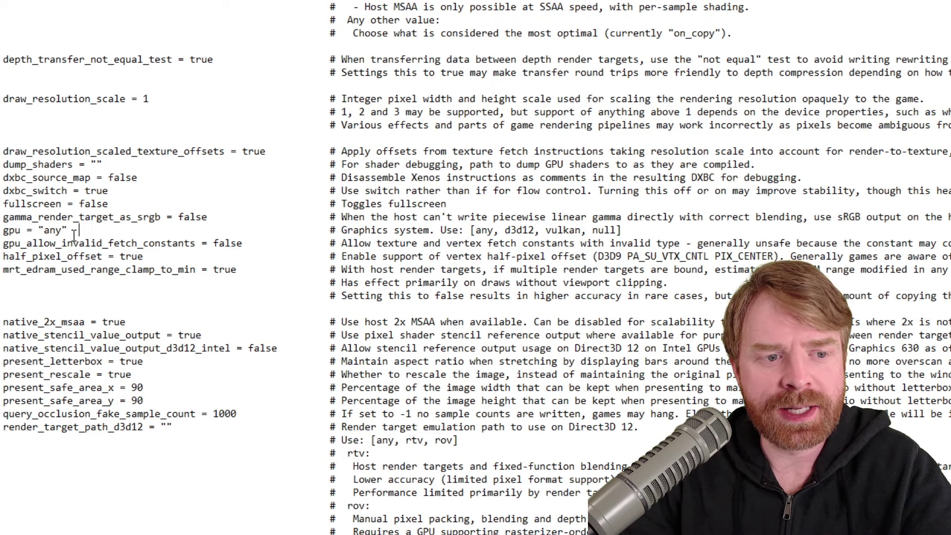
pyautogui.moveTo(79, 230); pyautogui.dragTo(3, 233)
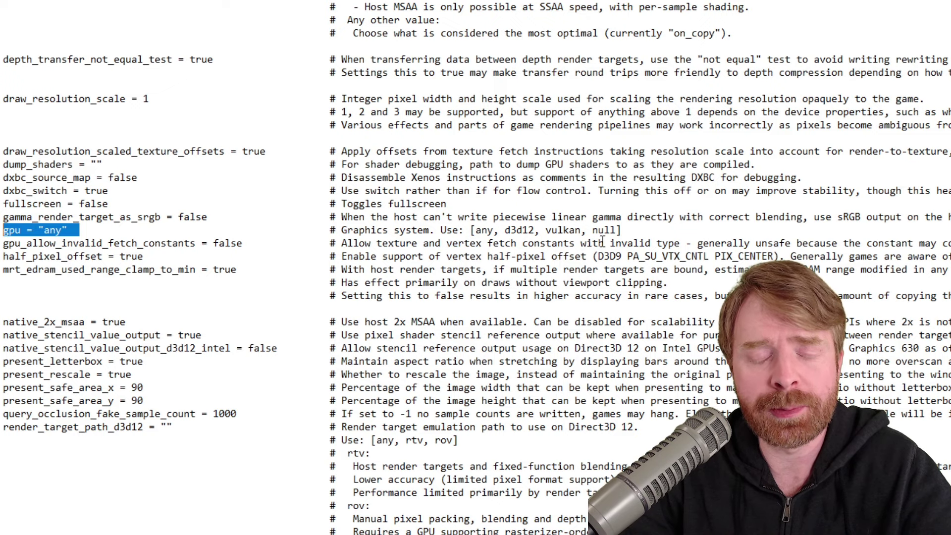
pyautogui.click(108, 230)
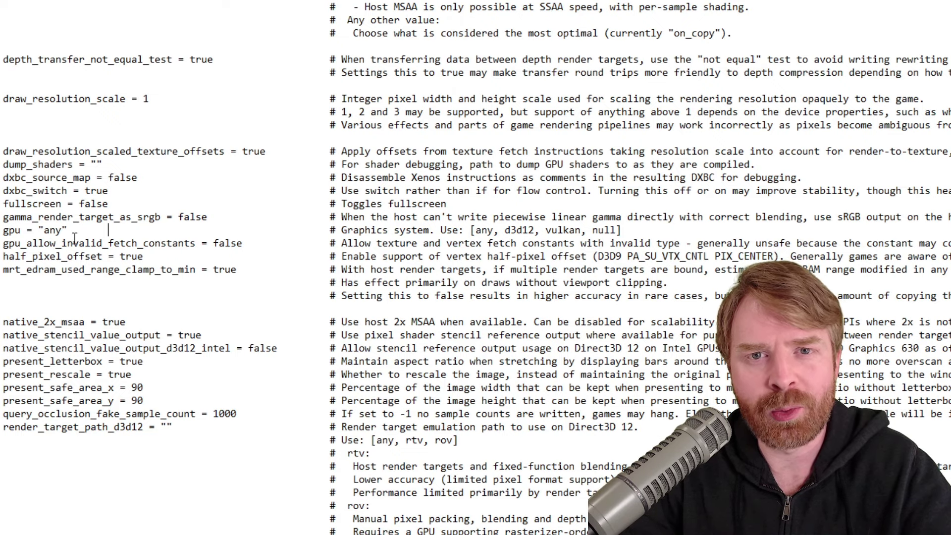
pyautogui.scroll(-16, 279, 261)
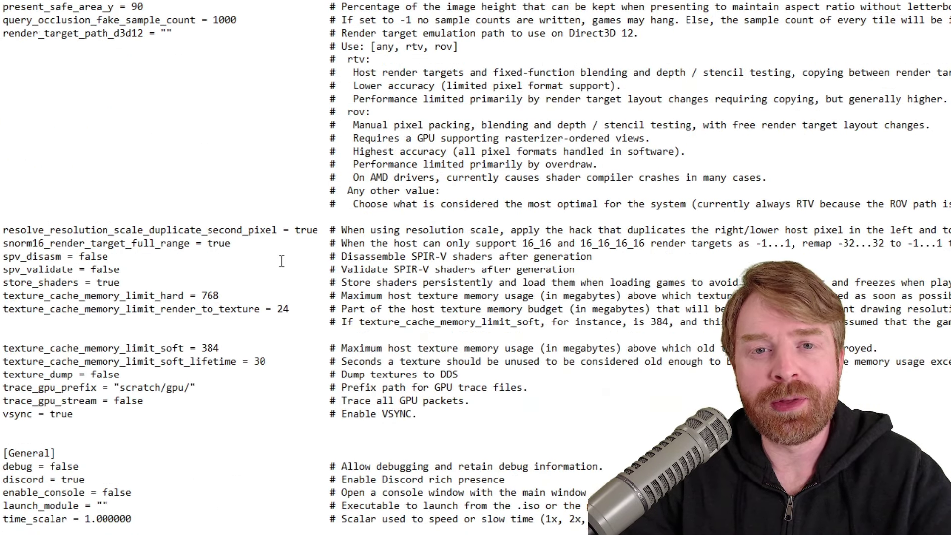
pyautogui.scroll(-20, 280, 261)
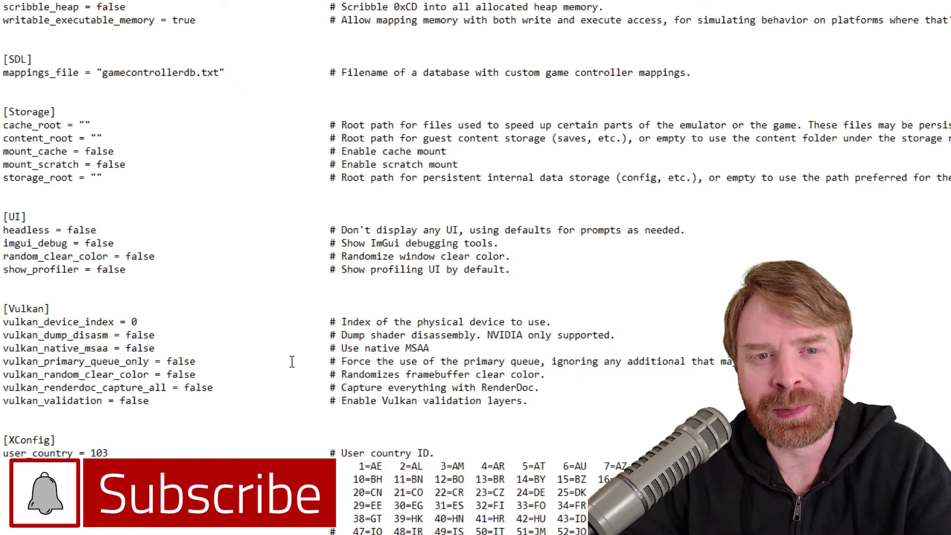
pyautogui.scroll(2, 293, 356)
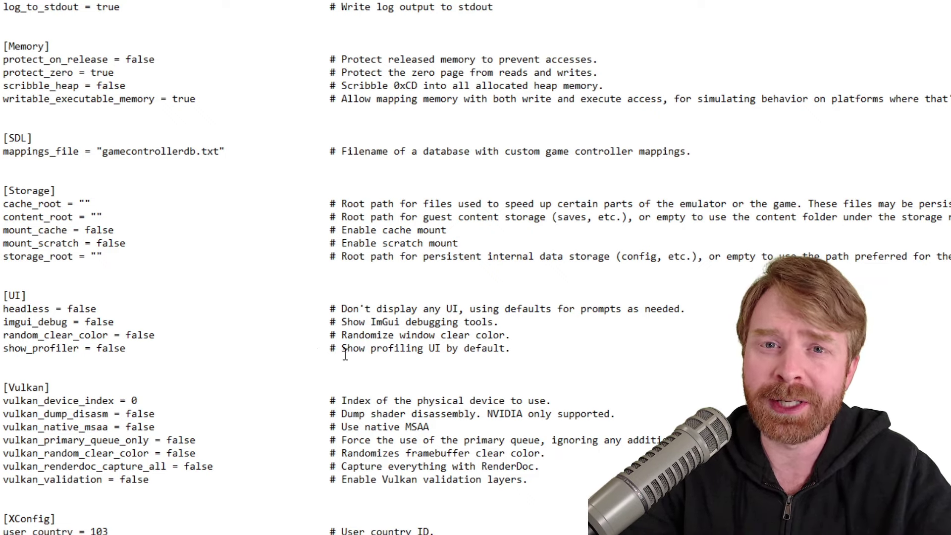
pyautogui.scroll(-2, 345, 354)
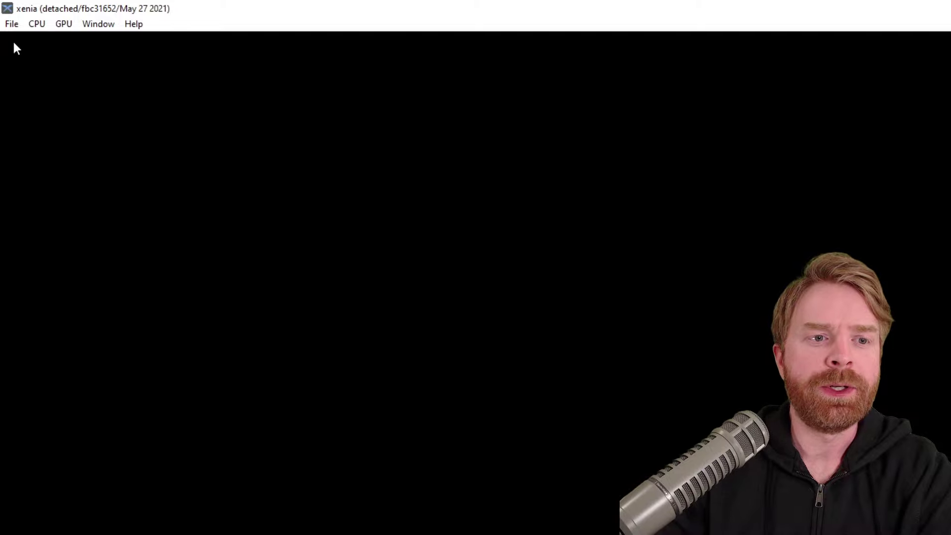
# Launch the xenia_canary application from the Xenia folder.
pyautogui.click(12, 24)
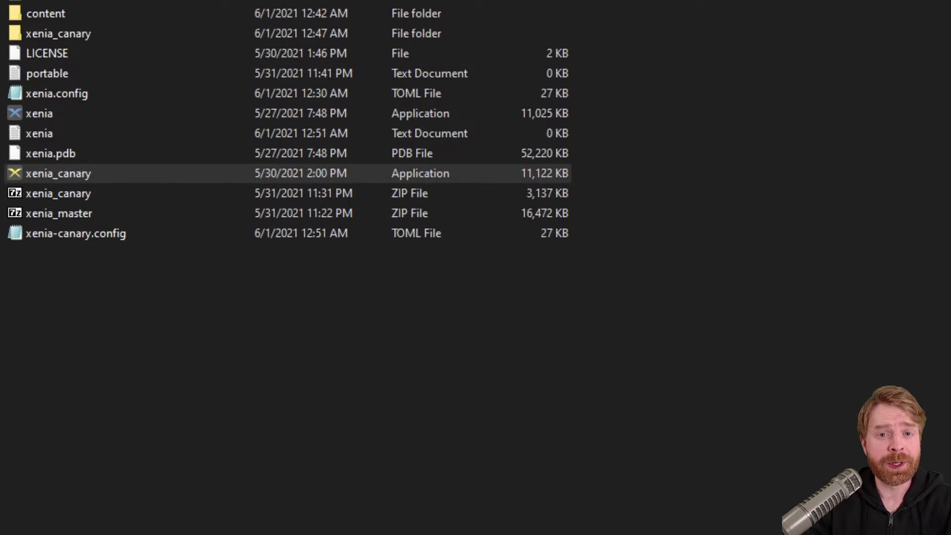
pyautogui.doubleClick(58, 173)
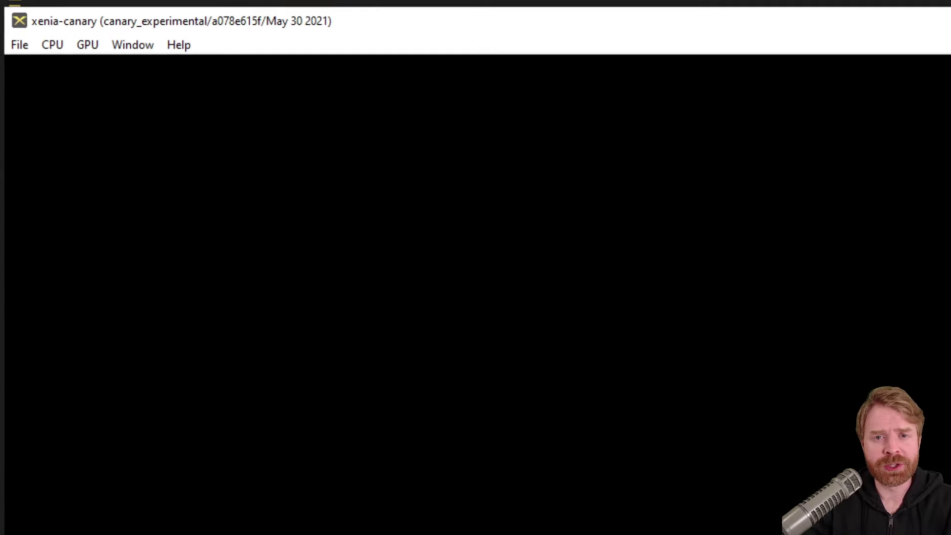